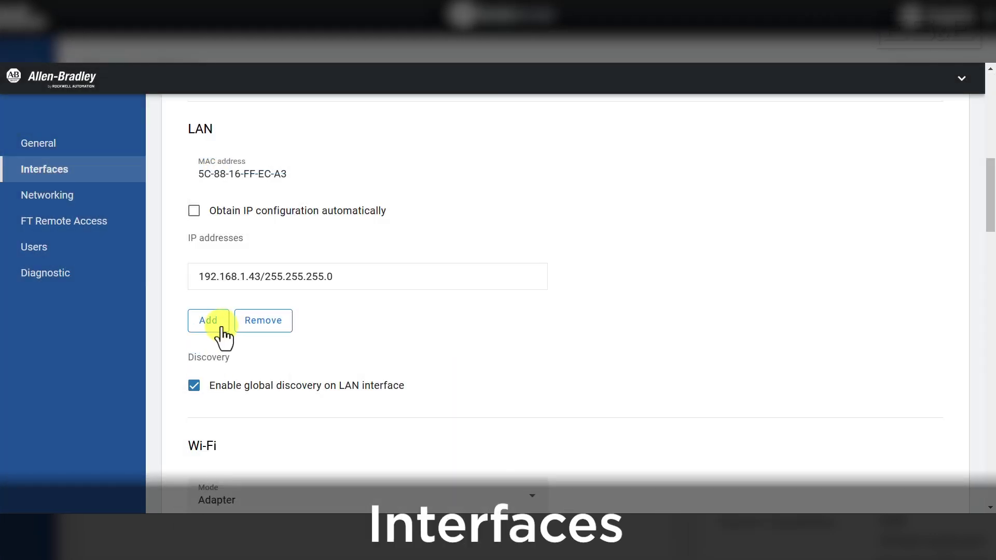
Cancel adding another LAN IP address, leaving the LAN settings unchanged.
click(217, 327)
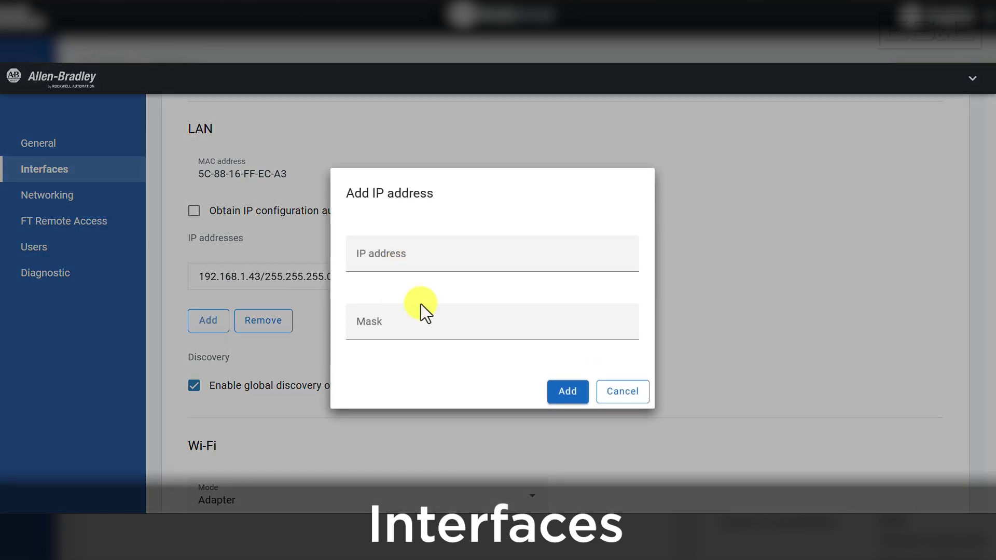
click(634, 397)
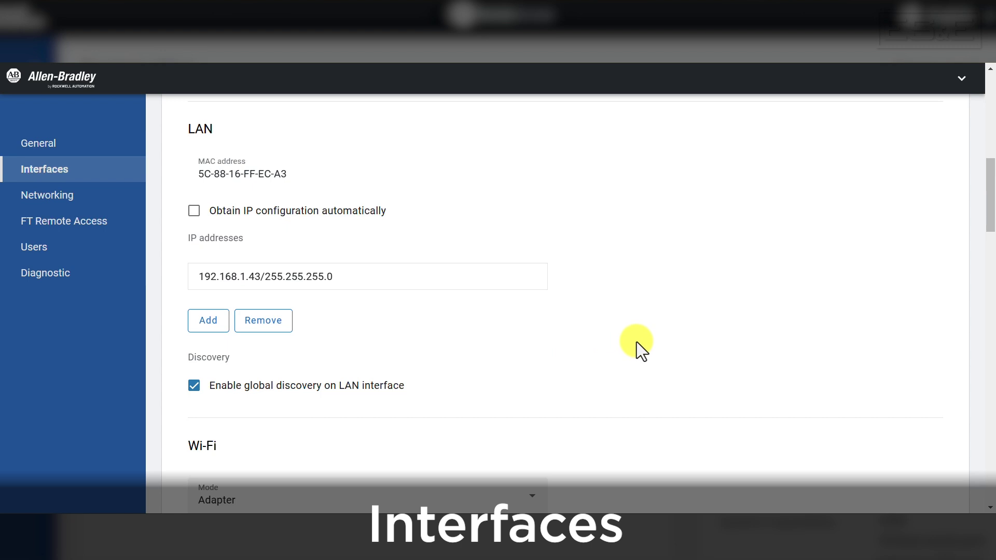
scroll(636, 342, down, 5)
scroll(643, 340, down, 1)
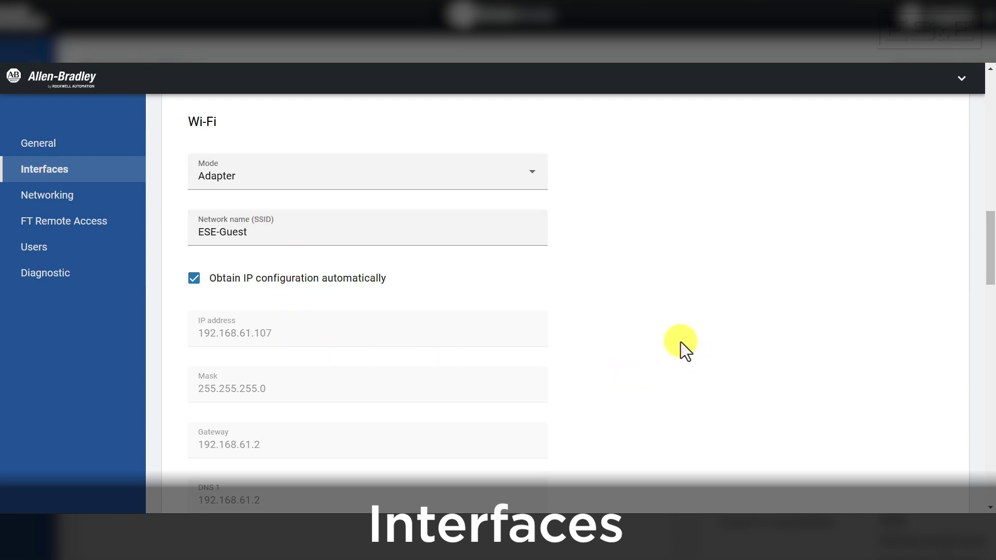
scroll(679, 341, down, 3)
scroll(680, 342, down, 3)
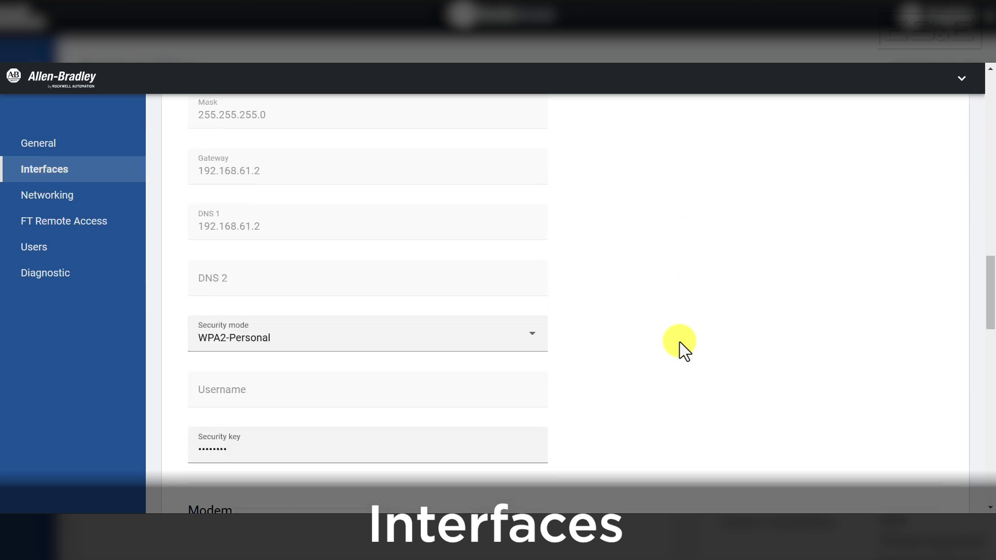
Review the Wi-Fi, Modem and Serial port settings without changing them.
scroll(679, 342, down, 1)
scroll(680, 342, down, 3)
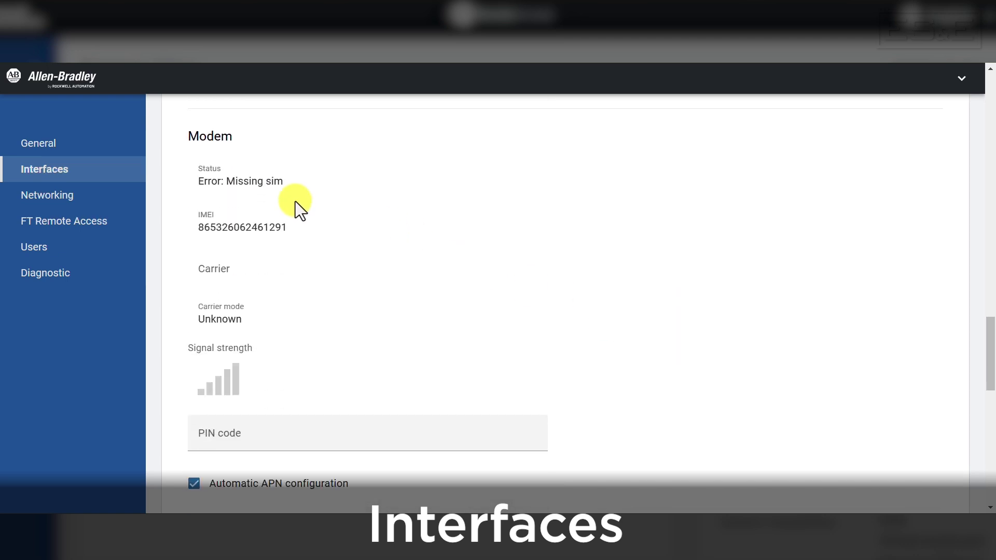
scroll(695, 337, down, 6)
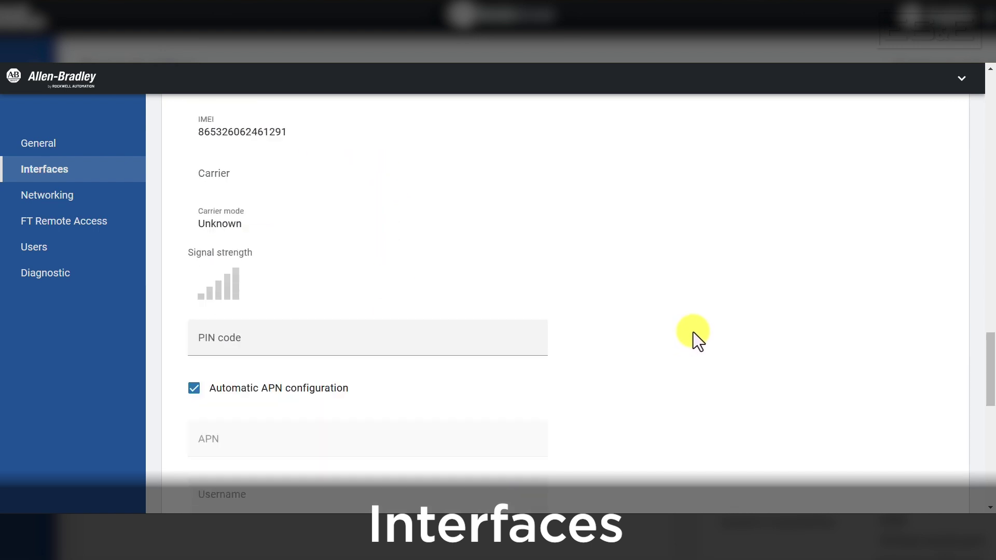
scroll(694, 331, down, 5)
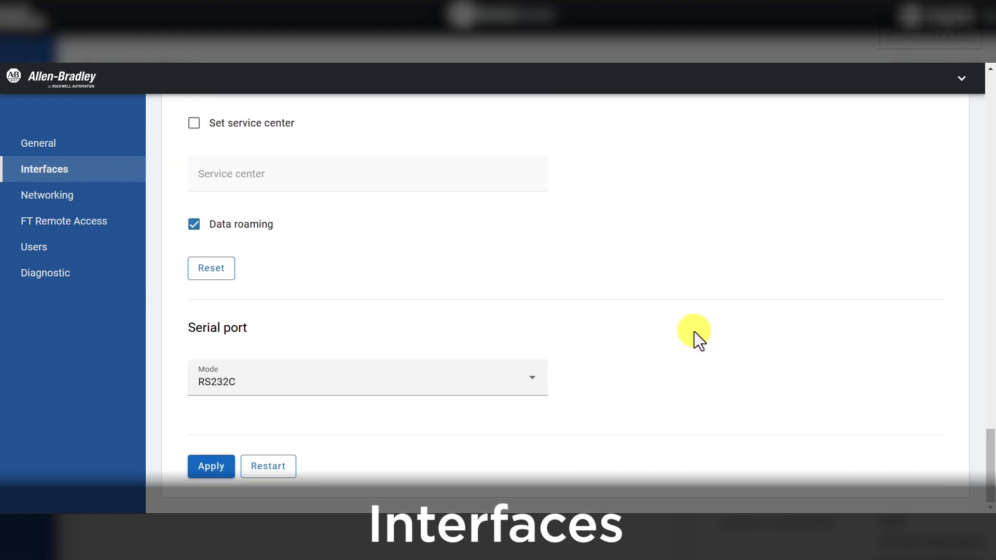
scroll(694, 332, up, 10)
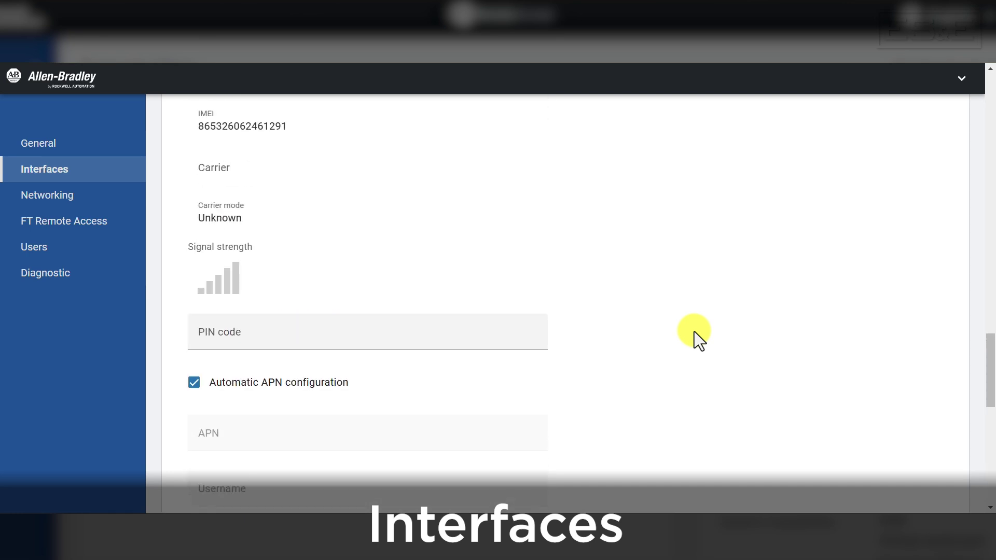
scroll(694, 332, up, 6)
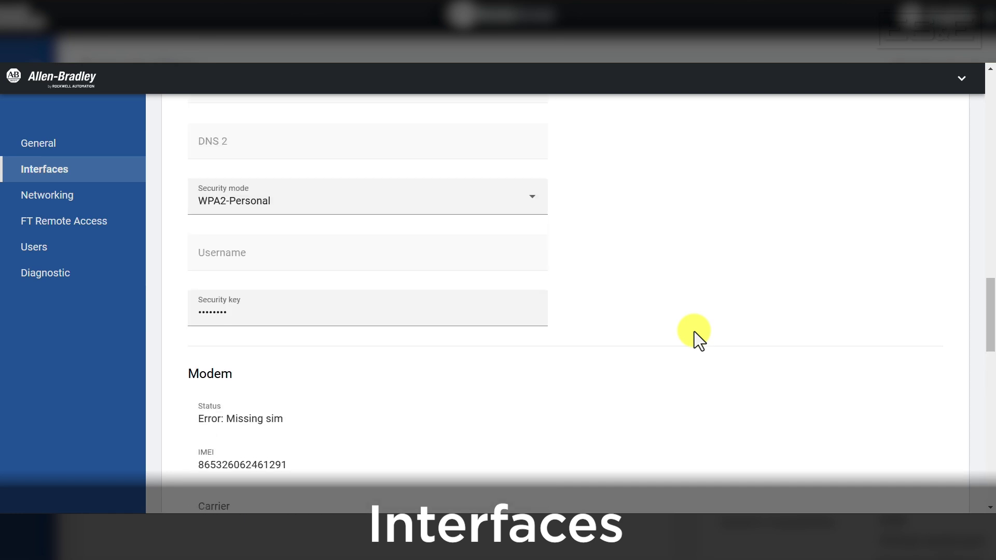
scroll(695, 332, up, 5)
scroll(694, 332, up, 3)
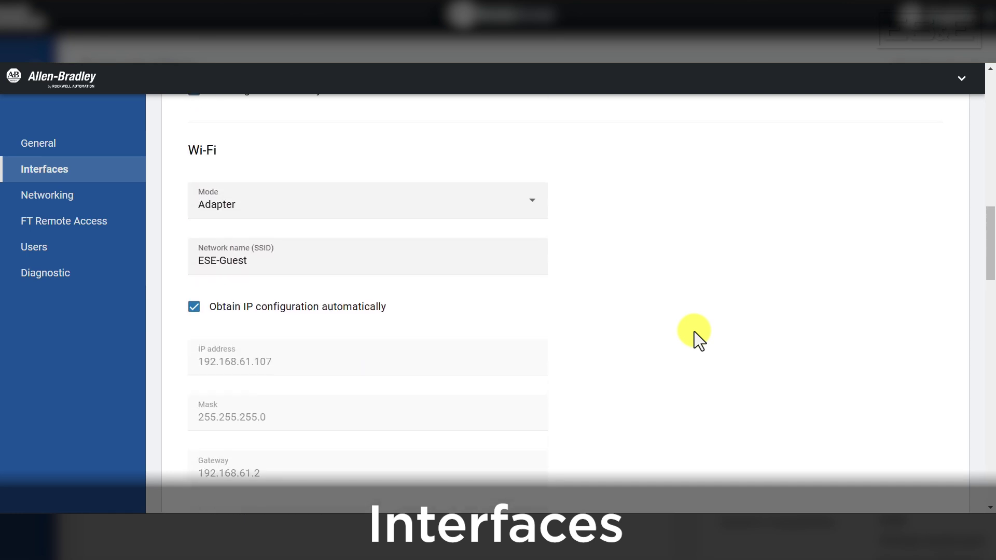
scroll(694, 331, up, 1)
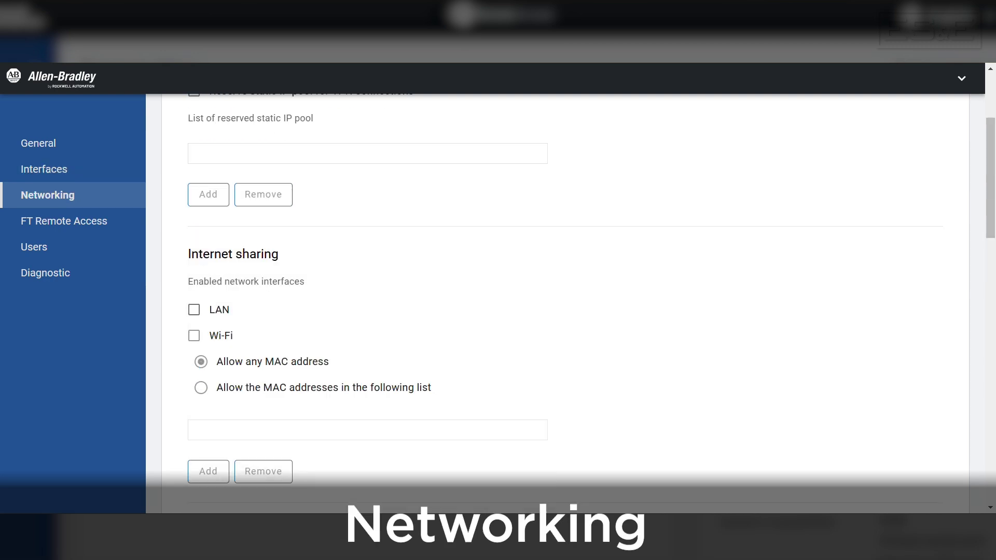
Scroll down the Networking page to the Routing rules.
scroll(695, 332, down, 15)
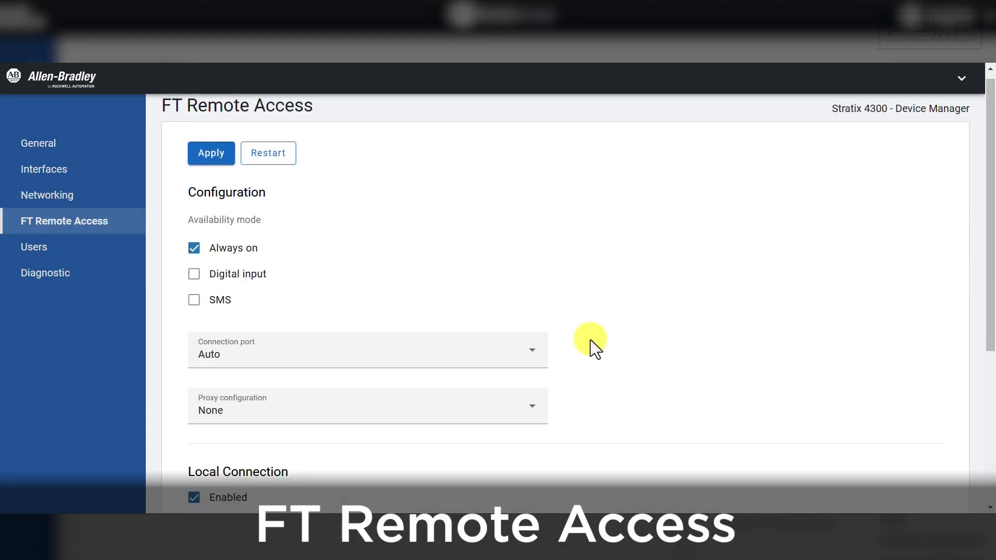
scroll(591, 343, down, 5)
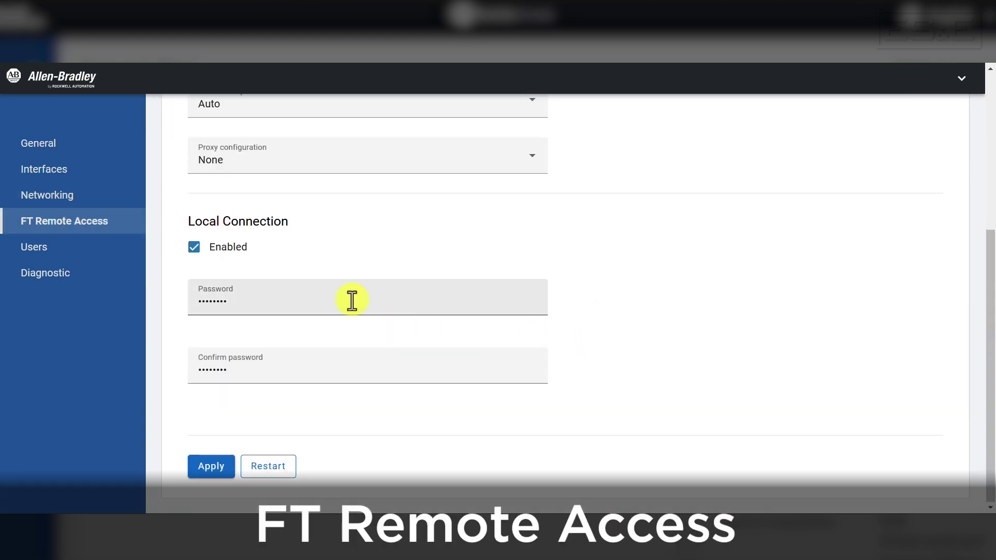
Scroll back up through the FT Remote Access settings.
scroll(420, 303, up, 1)
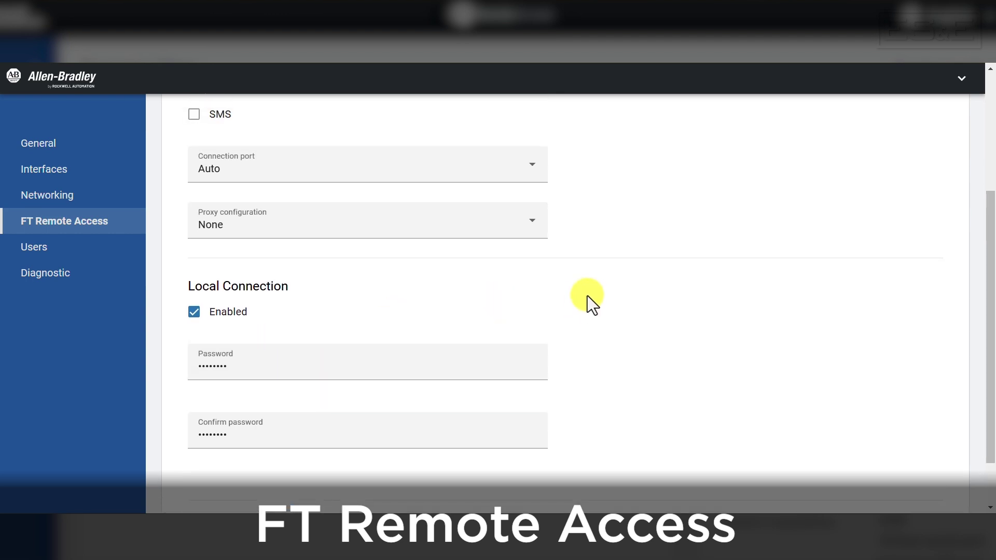
scroll(587, 295, up, 3)
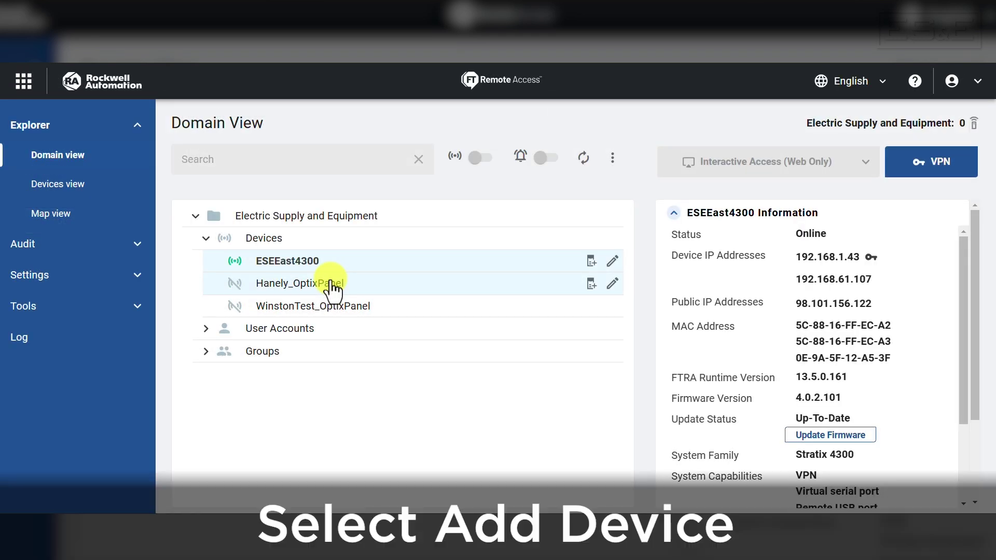
Choose Add device locally for the Electric Supply and Equipment folder.
click(311, 220)
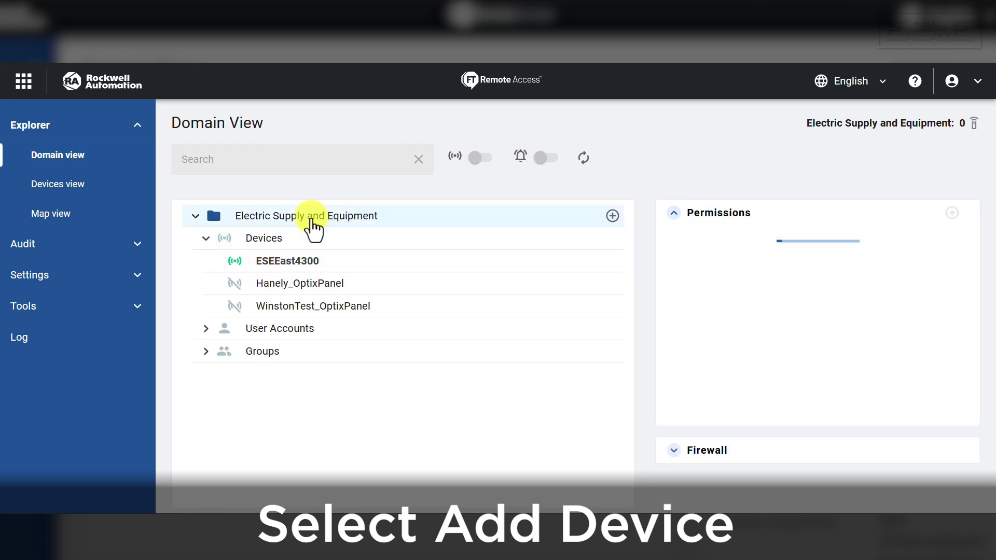
click(612, 216)
click(638, 240)
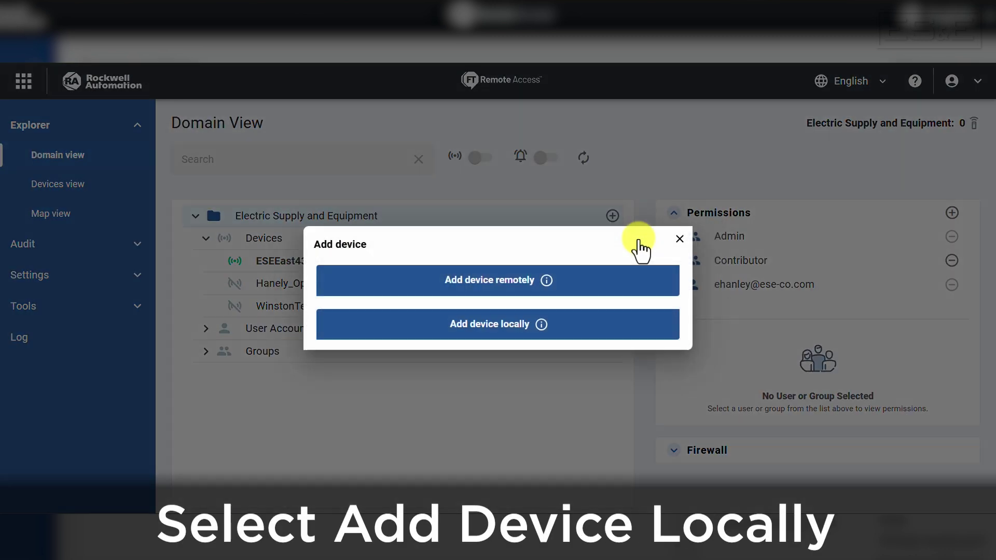
click(497, 327)
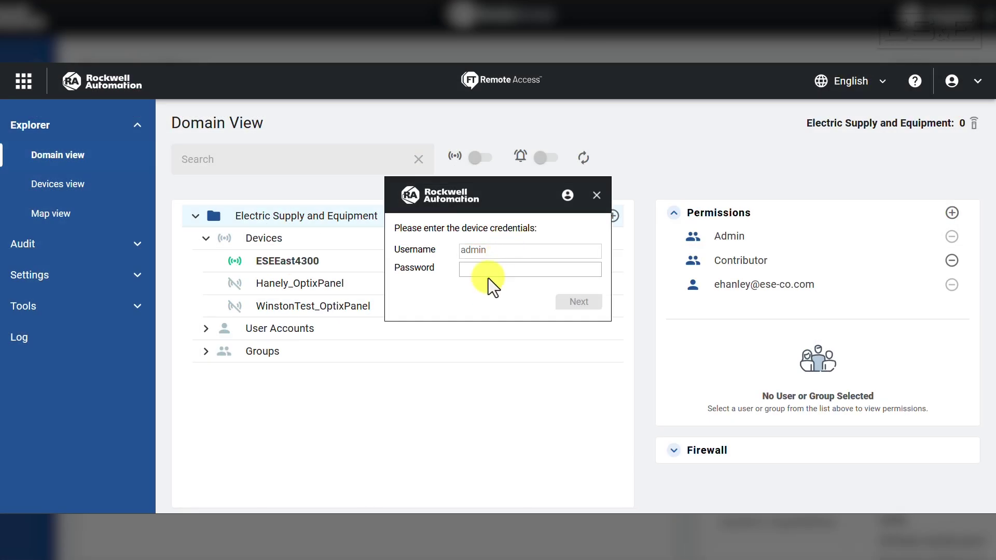
Enter the device password and submit the credentials to find routers.
click(492, 269)
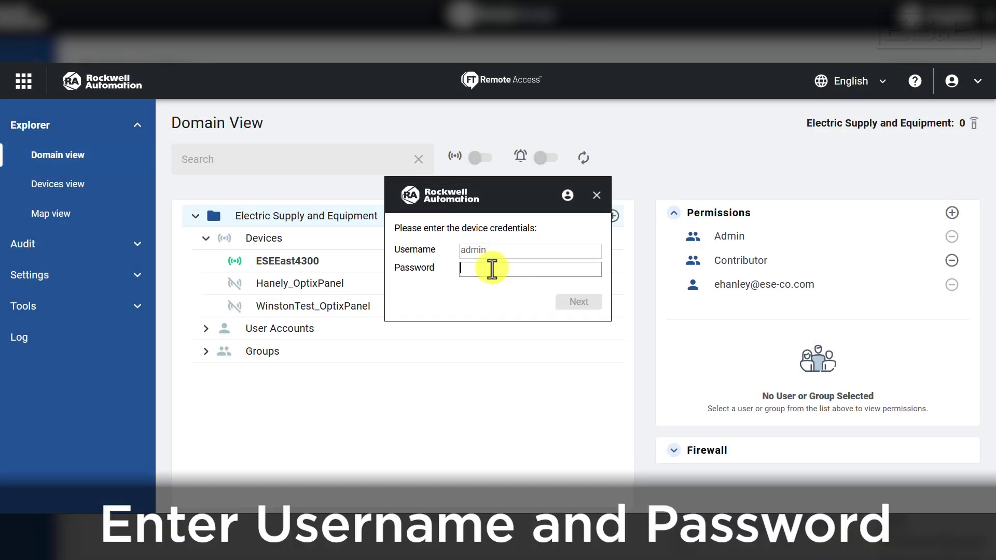
text(********)
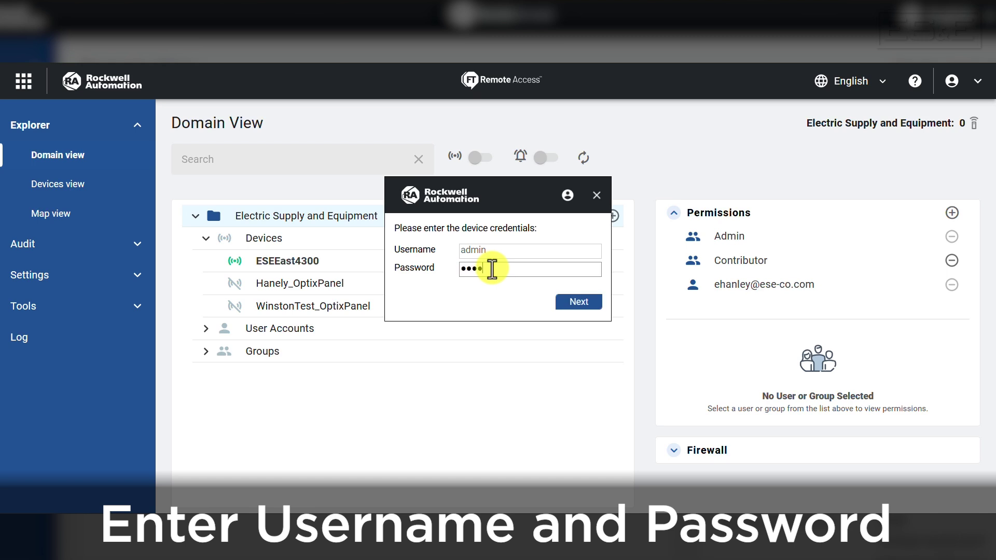
text(*)
click(585, 305)
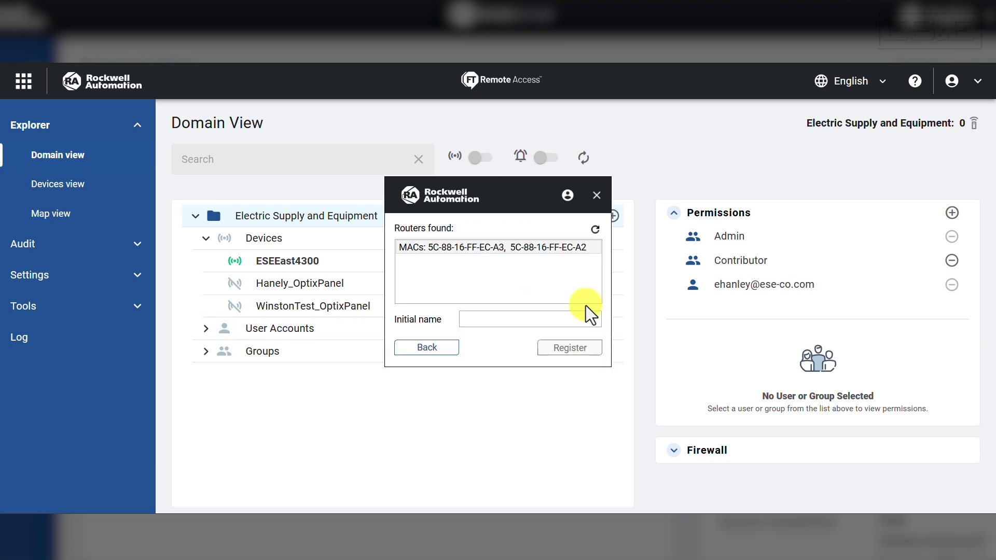
Register the router with MACs 5C-88-16-FF-EC-A3/A2 under the initial name Stratix4300.
click(496, 255)
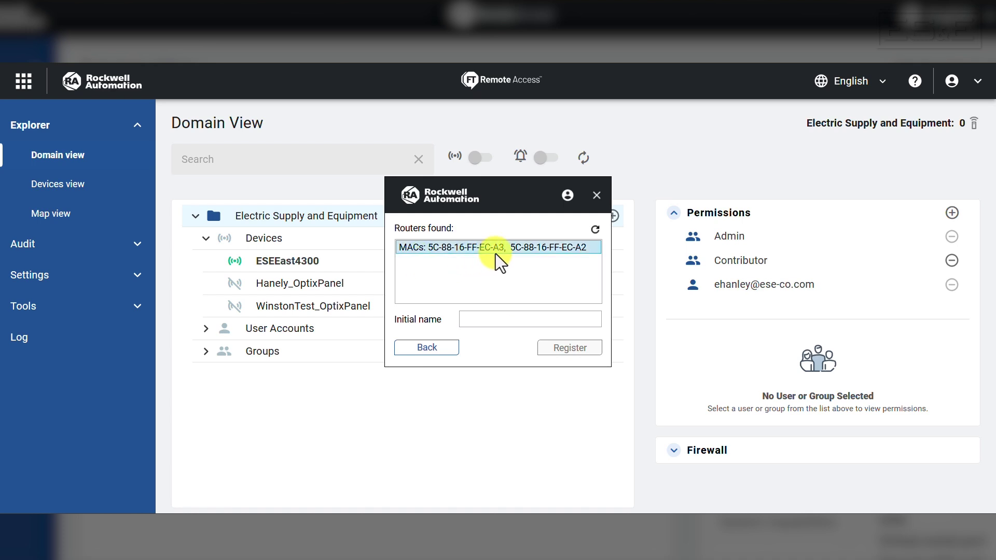
click(500, 324)
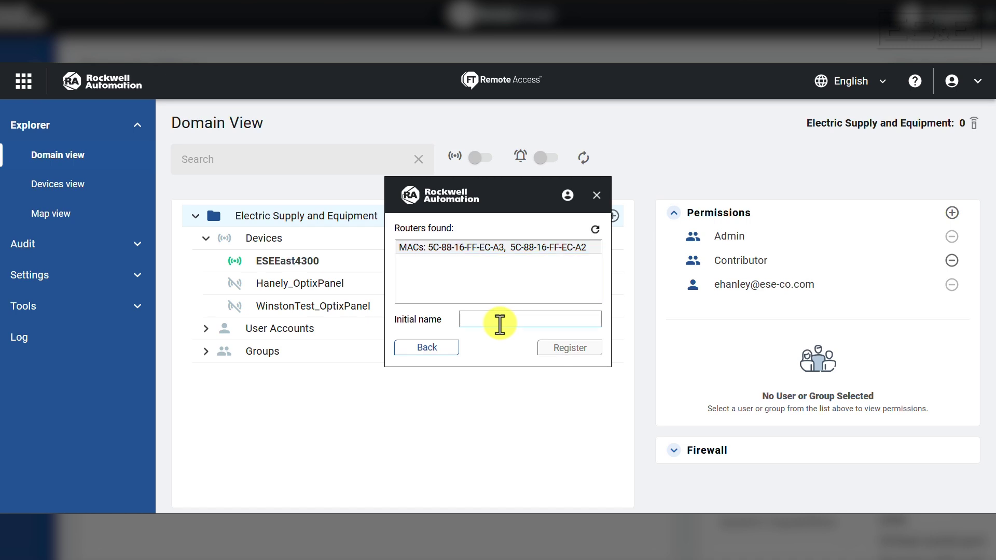
text(Stratix)
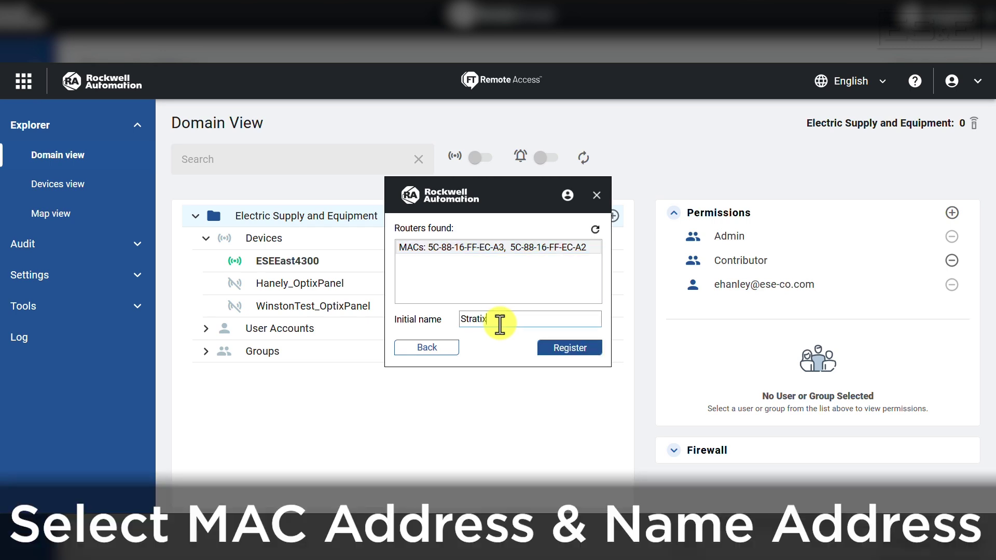
text(4300)
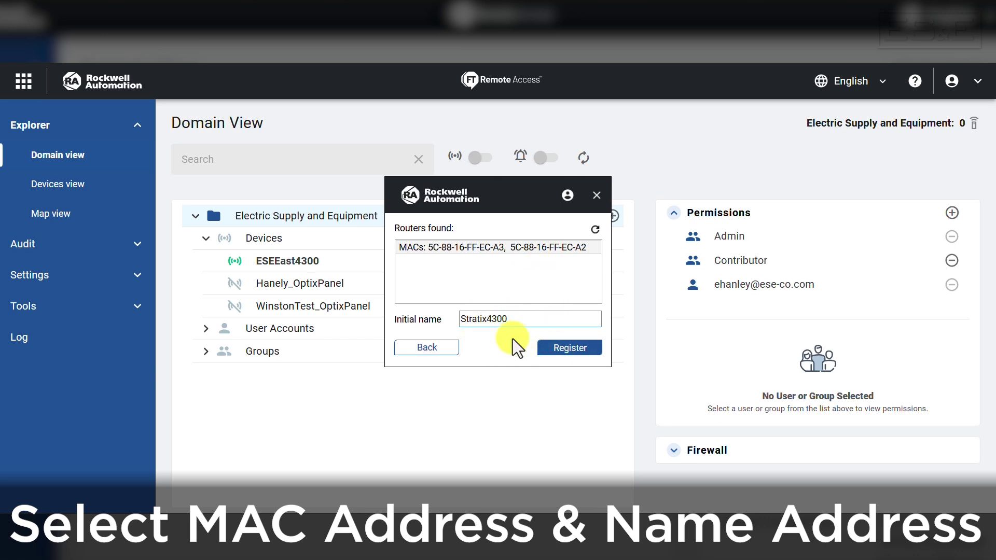
click(568, 350)
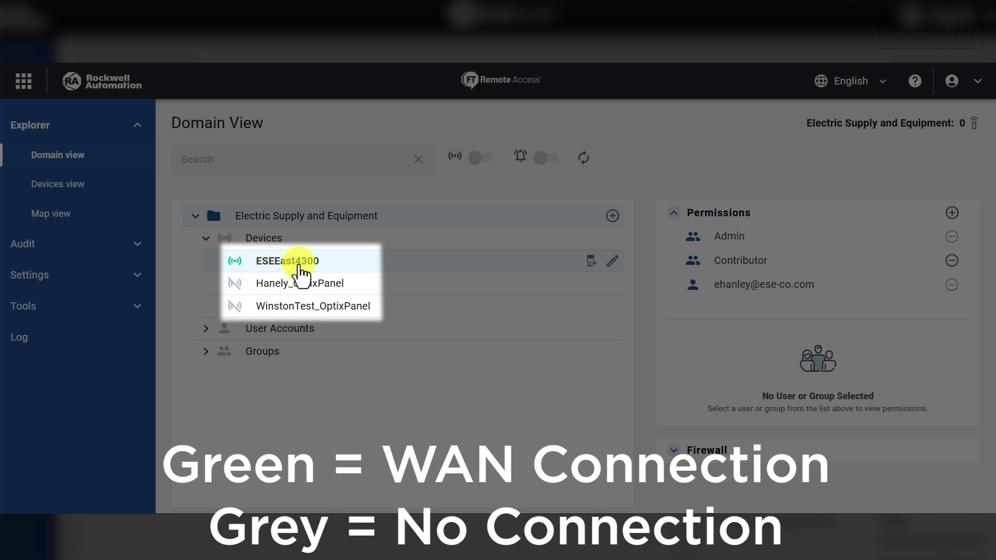
Select ESEEast4300 in the Devices list and start its VPN connection.
click(303, 271)
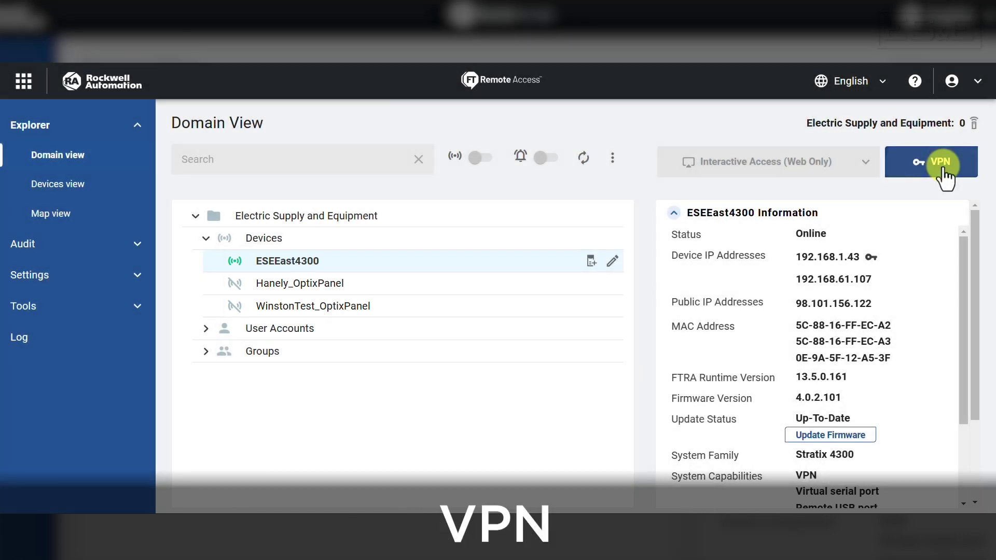
mouse_move(897, 267)
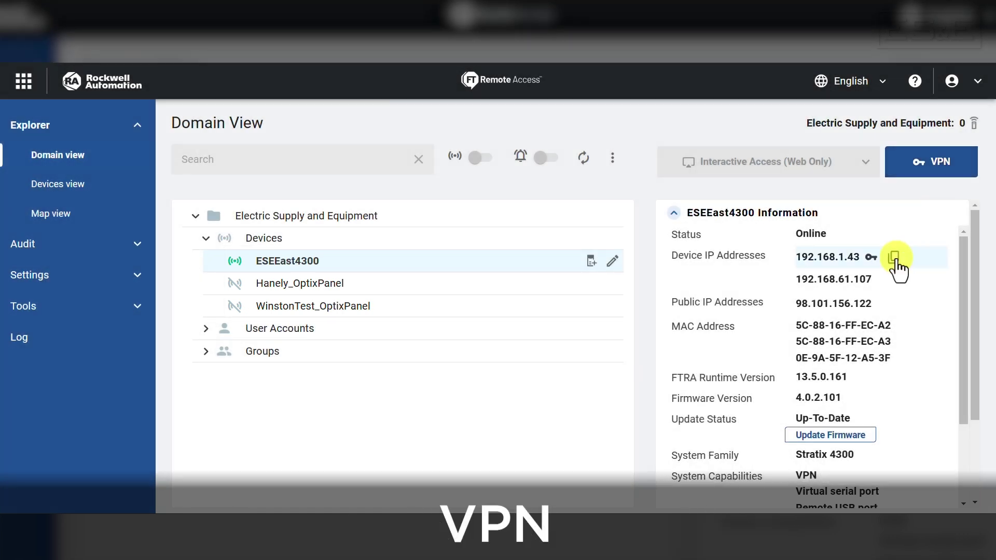
mouse_move(861, 278)
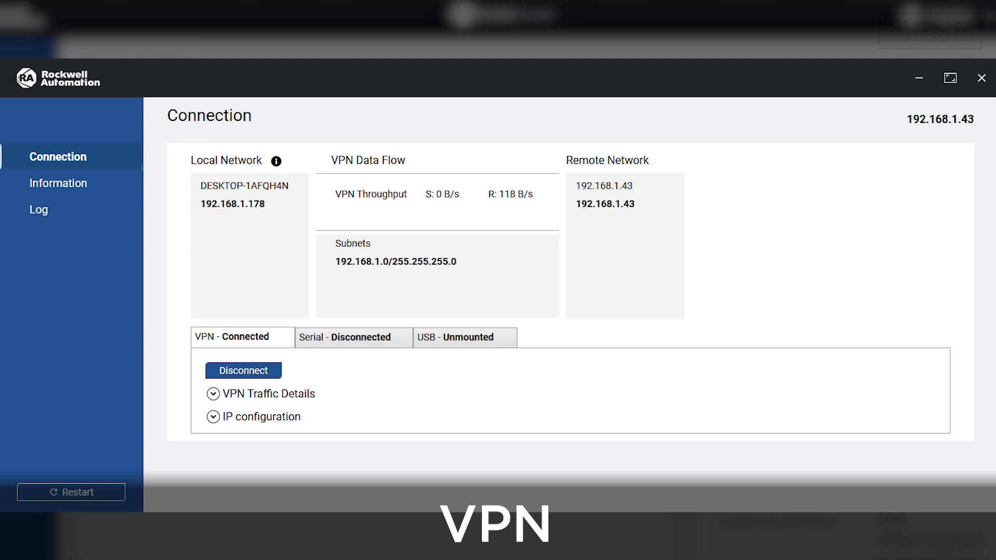
Show ESEEast4300's Information page with its Linux, memory and disk details.
click(58, 183)
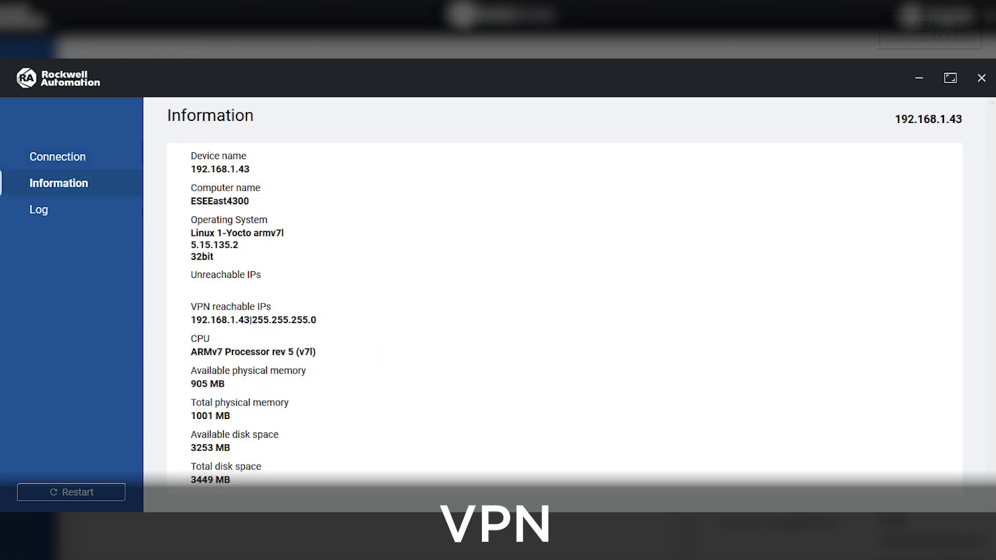